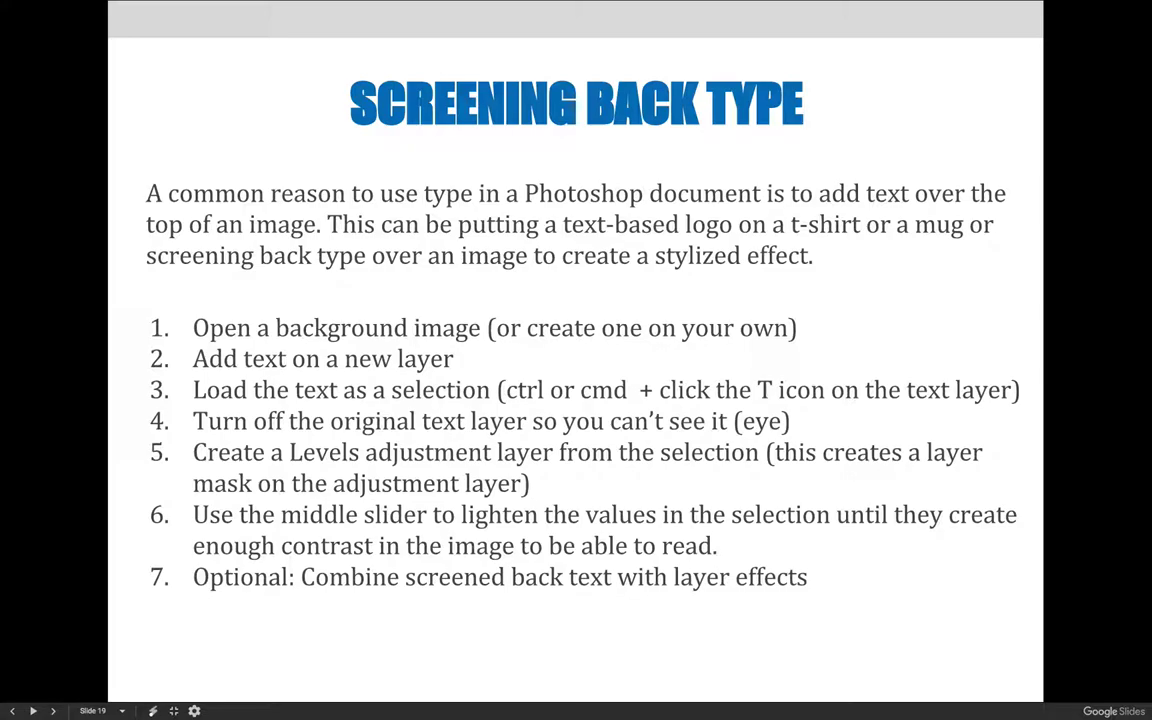
- Advance past slide 21 to slide 22, showing the lightened Amsterdam text and its Levels settings
{"action": "key", "text": "Right"}
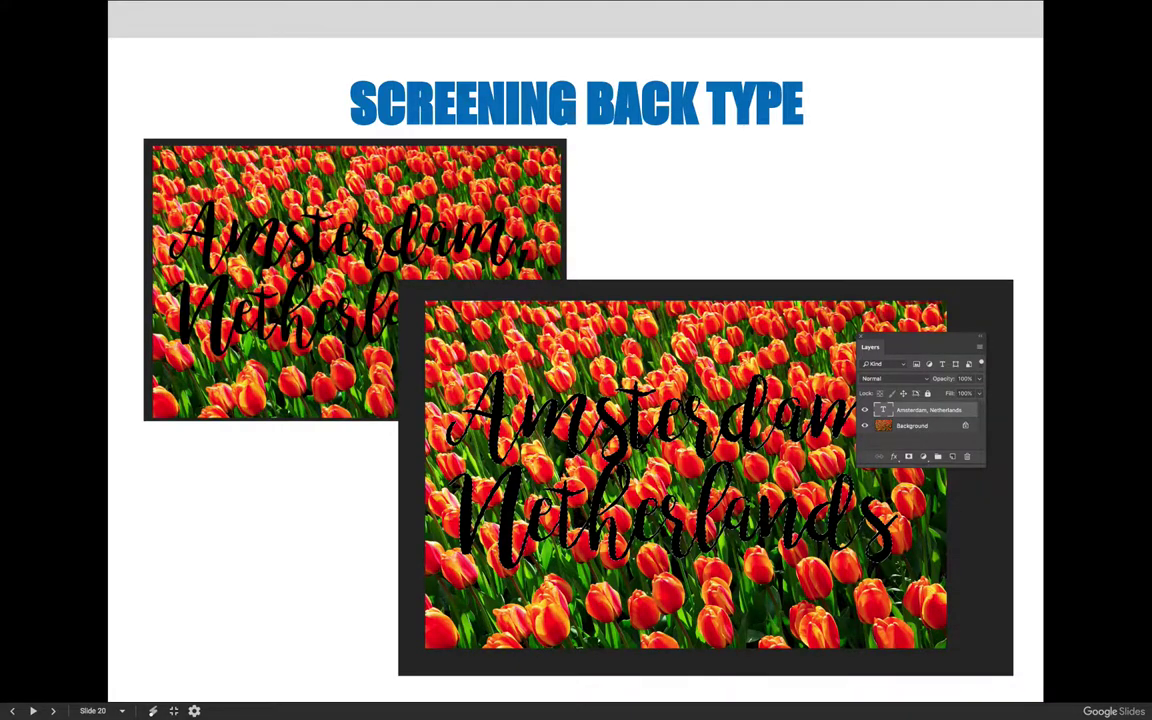
{"action": "key", "text": "Right"}
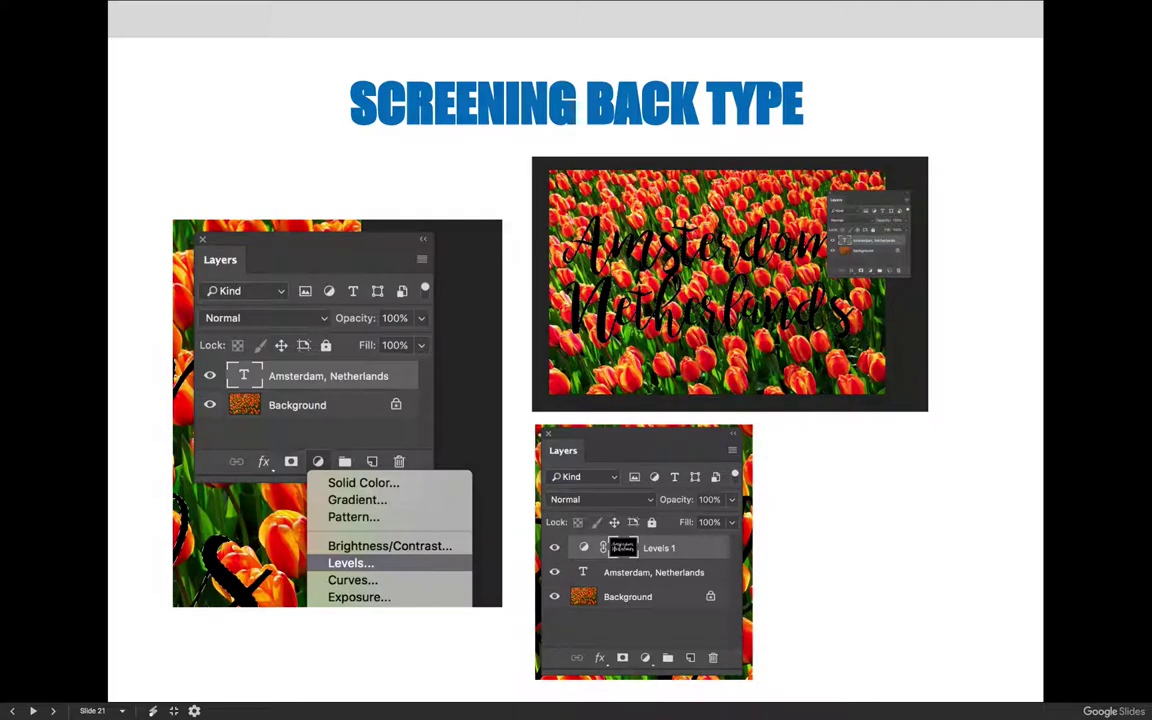
{"action": "key", "text": "Right"}
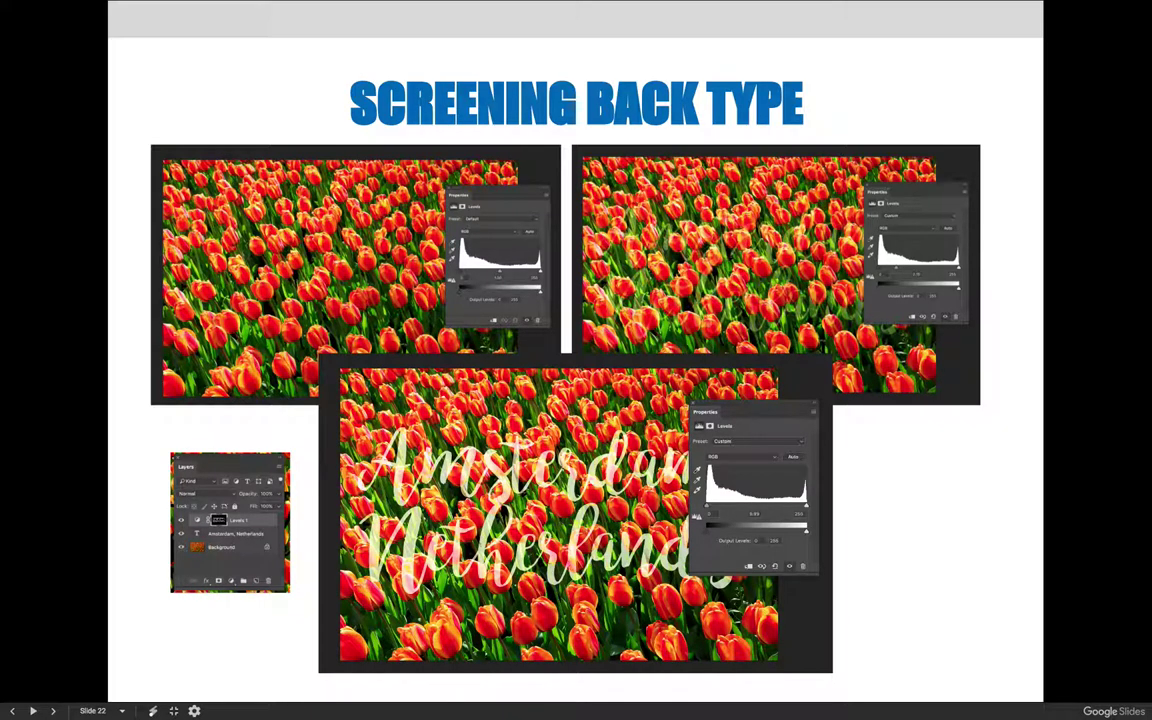
- Advance through slide 23 to slide 24, the enlarged tulip photo with red drop shadow
{"action": "key", "text": "Right"}
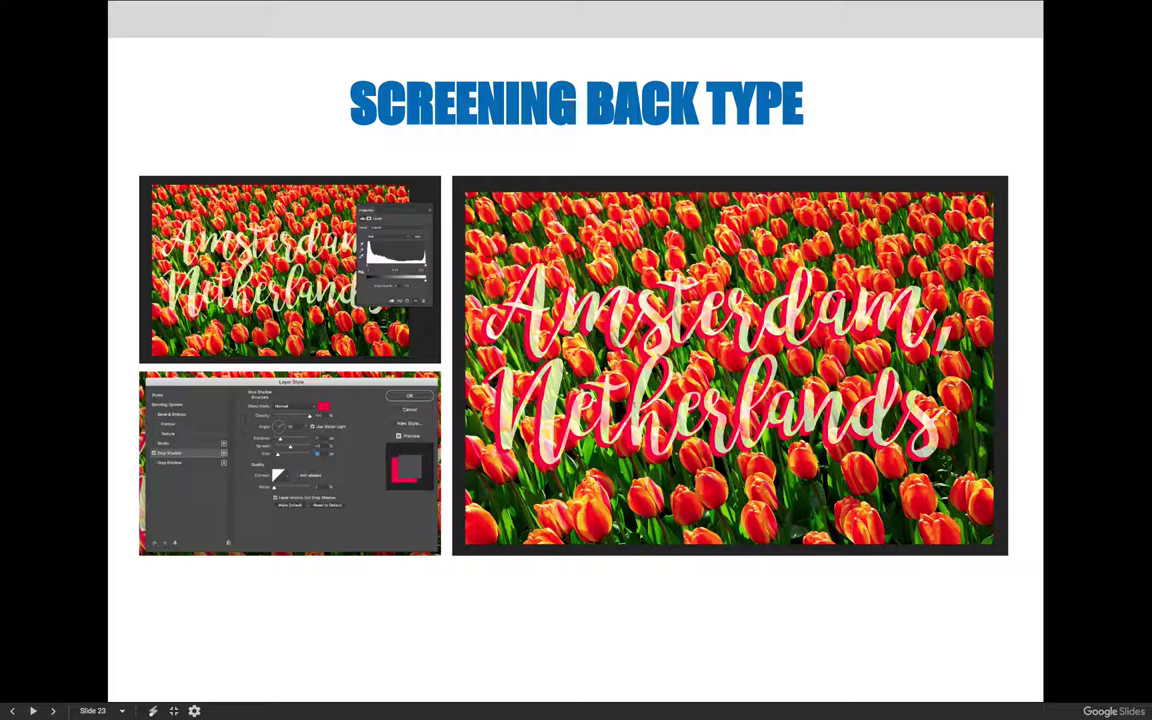
{"action": "key", "text": "Right"}
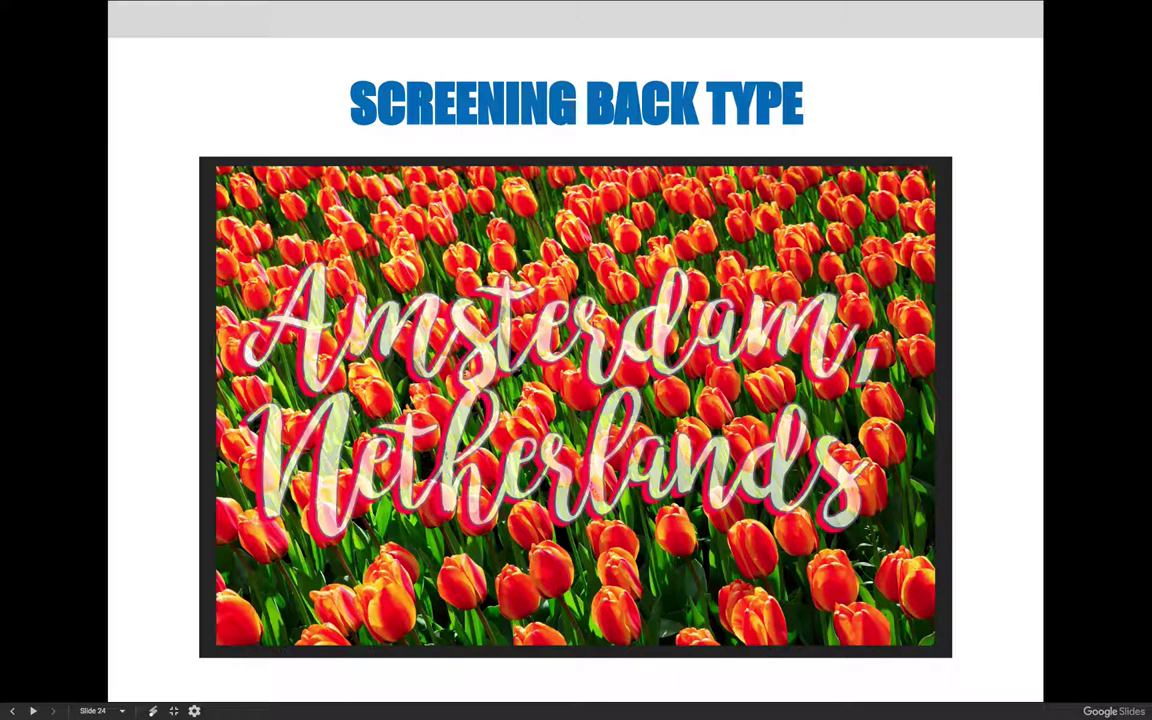
- Exit the slideshow, switch to Photoshop's ART1280_30.jpg, and select the IRELAND type layer
{"action": "key", "text": "Escape"}
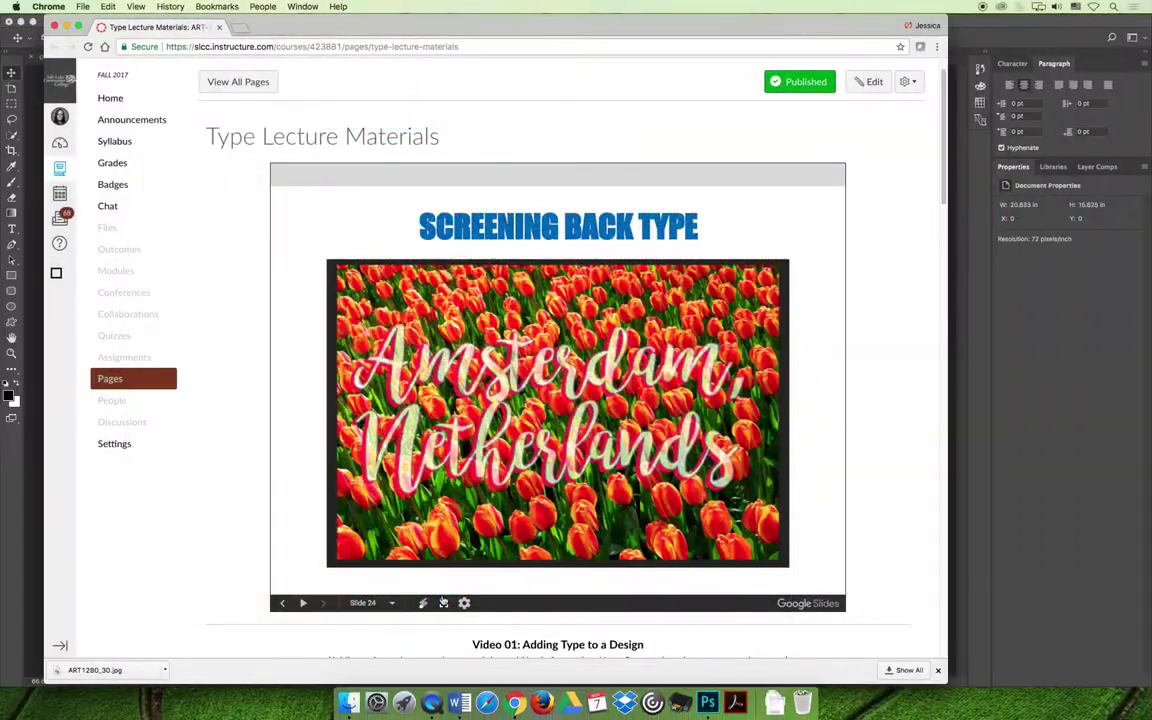
{"action": "left_click", "coordinate": [708, 702]}
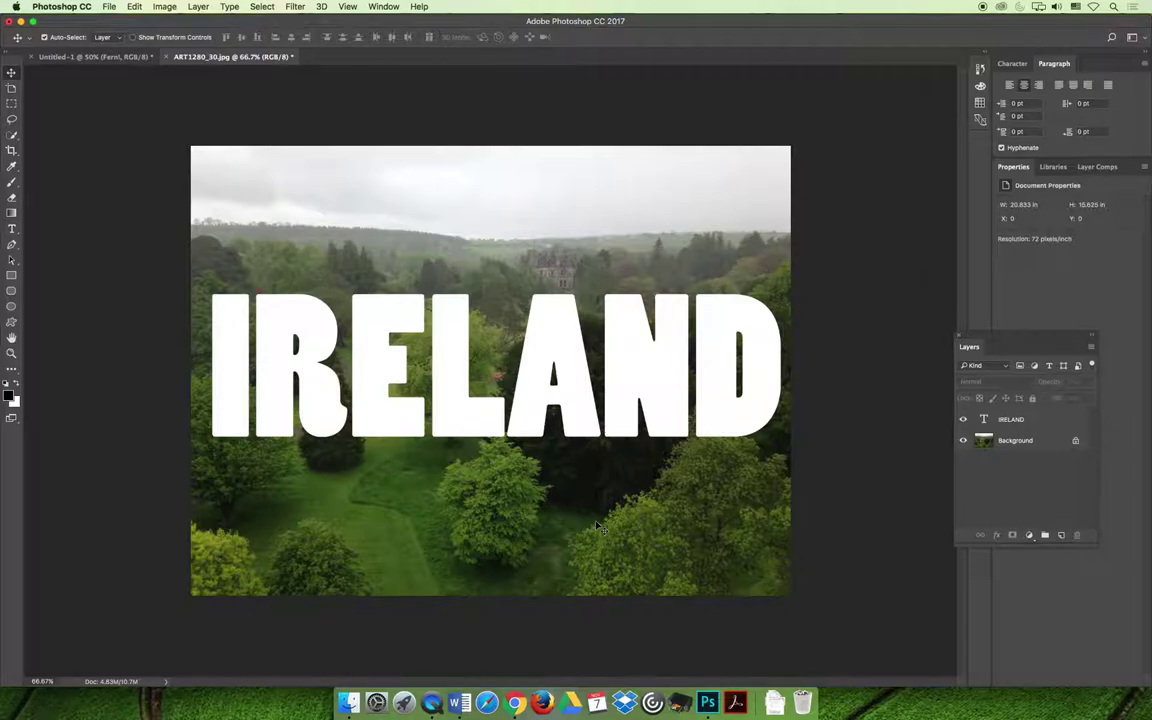
{"action": "left_click", "coordinate": [1017, 421]}
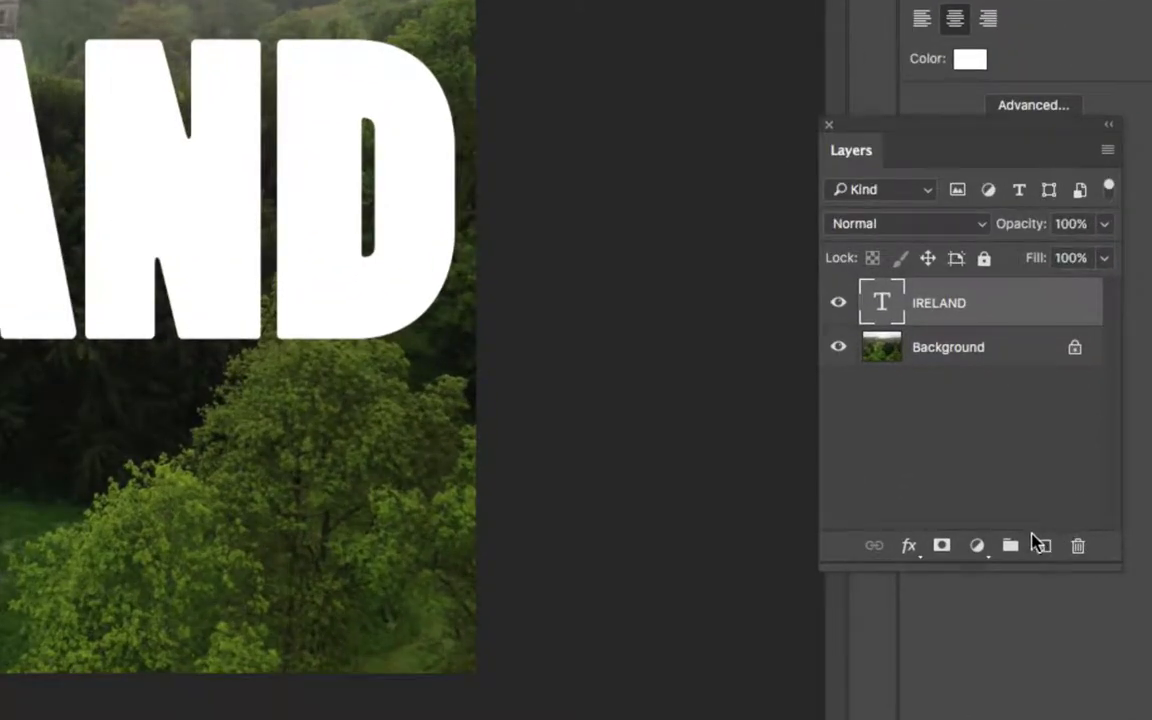
- Add a Levels 1 adjustment layer, float its Properties panel, and reset midtones to 1.00
{"action": "left_click", "coordinate": [984, 543]}
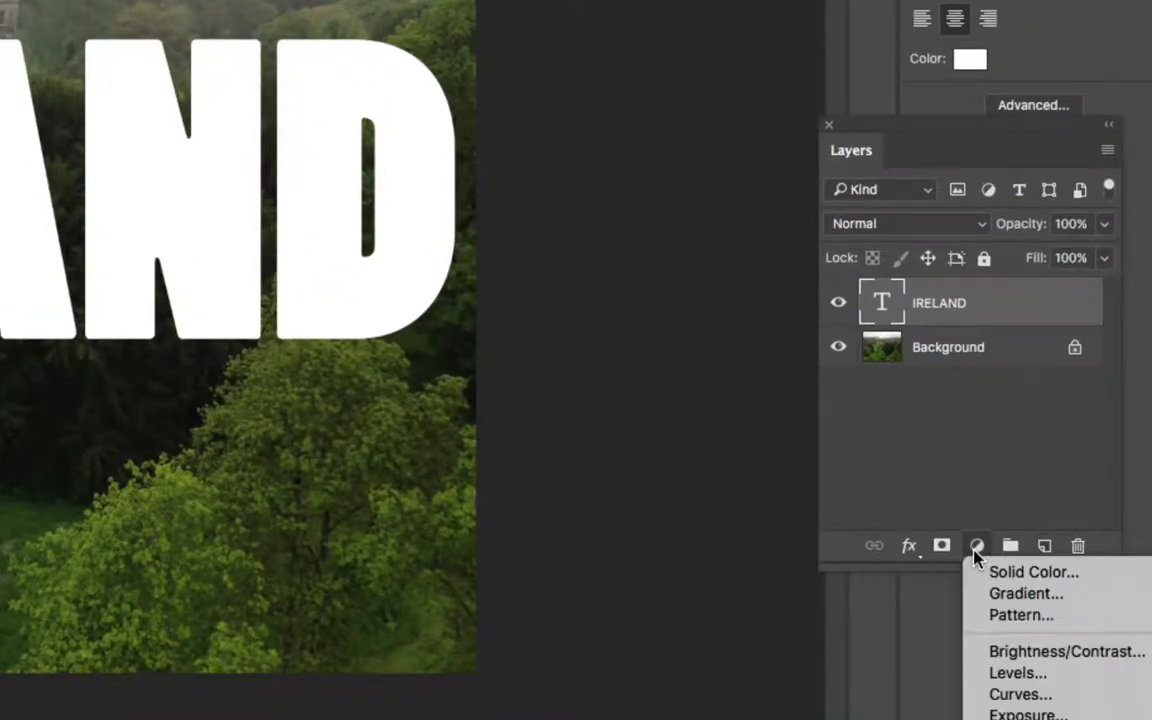
{"action": "left_click", "coordinate": [1077, 680]}
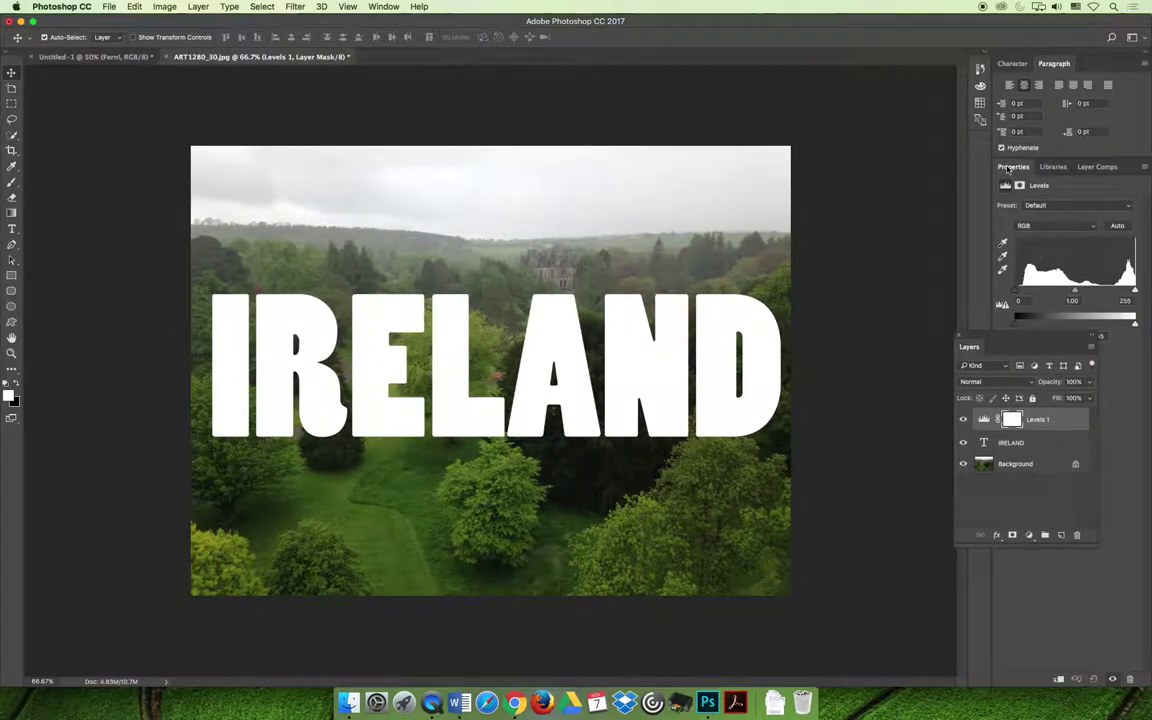
{"action": "left_click_drag", "start_coordinate": [1010, 165], "coordinate": [811, 333]}
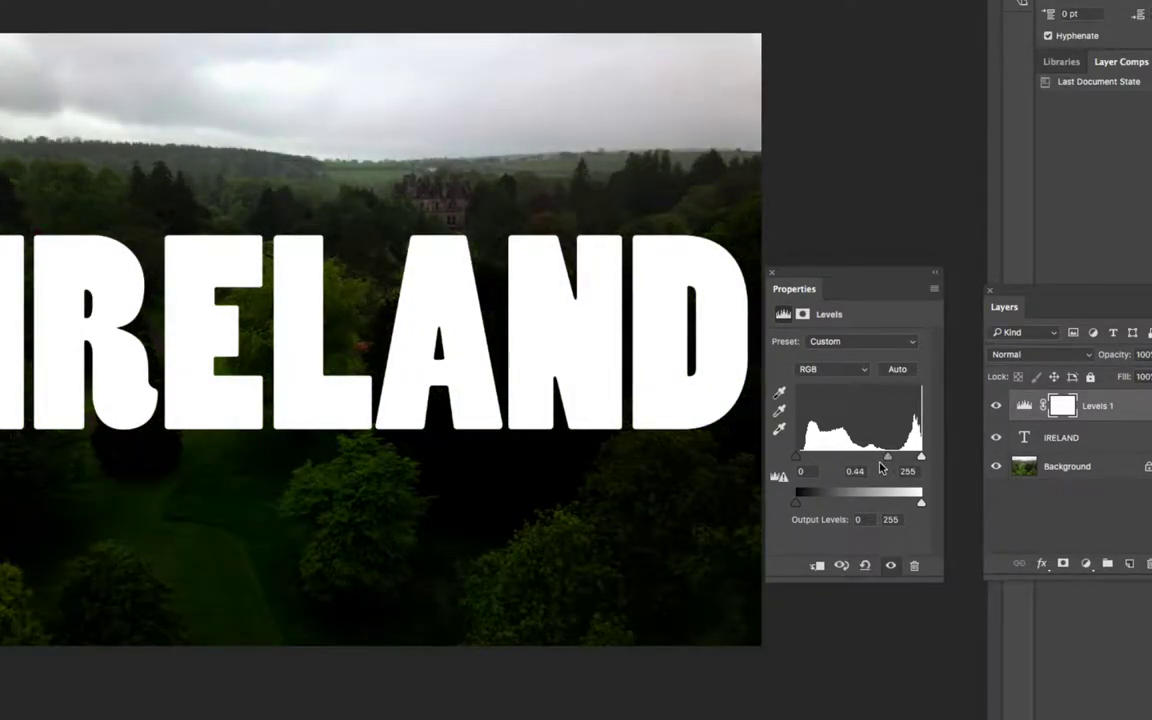
{"action": "left_click", "coordinate": [865, 565]}
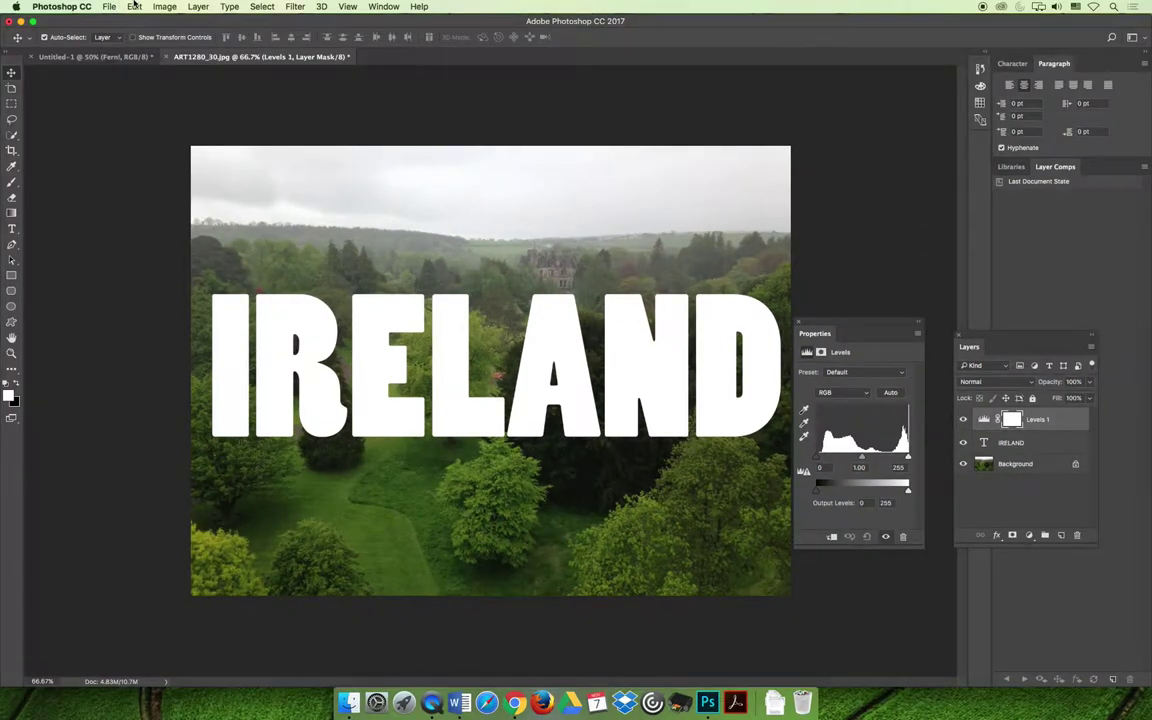
{"action": "left_click", "coordinate": [134, 7]}
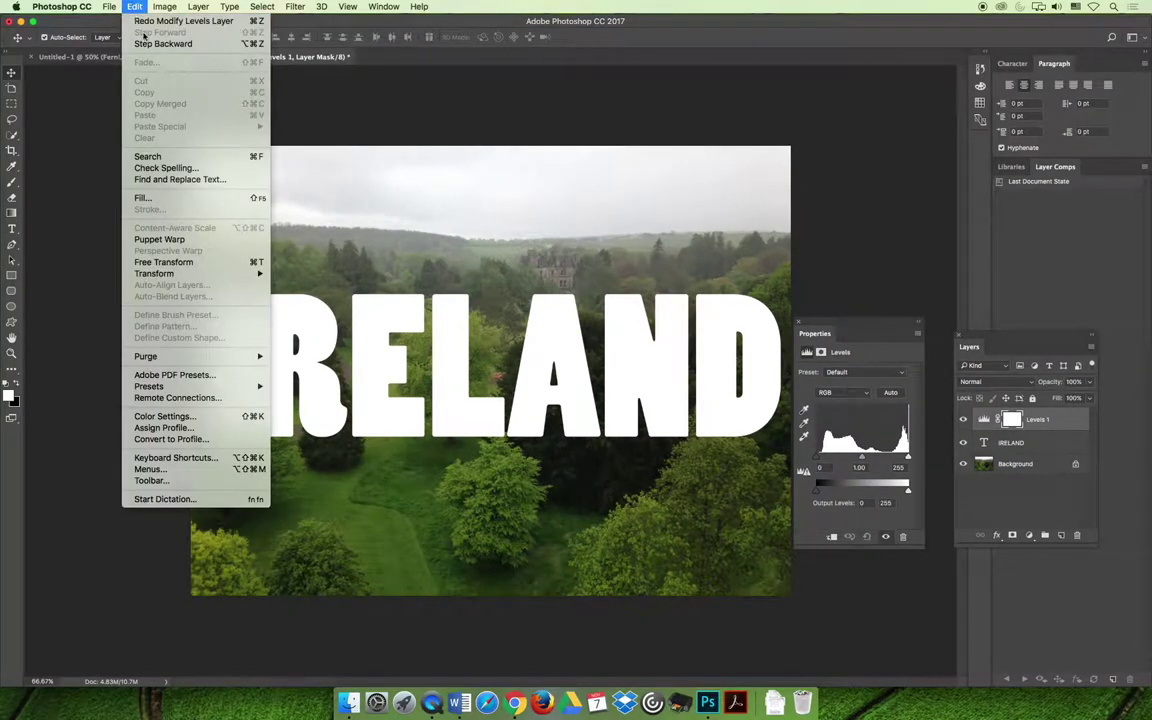
- Step backward to delete Levels 1, then load the IRELAND letter outlines as a selection
{"action": "left_click", "coordinate": [155, 44]}
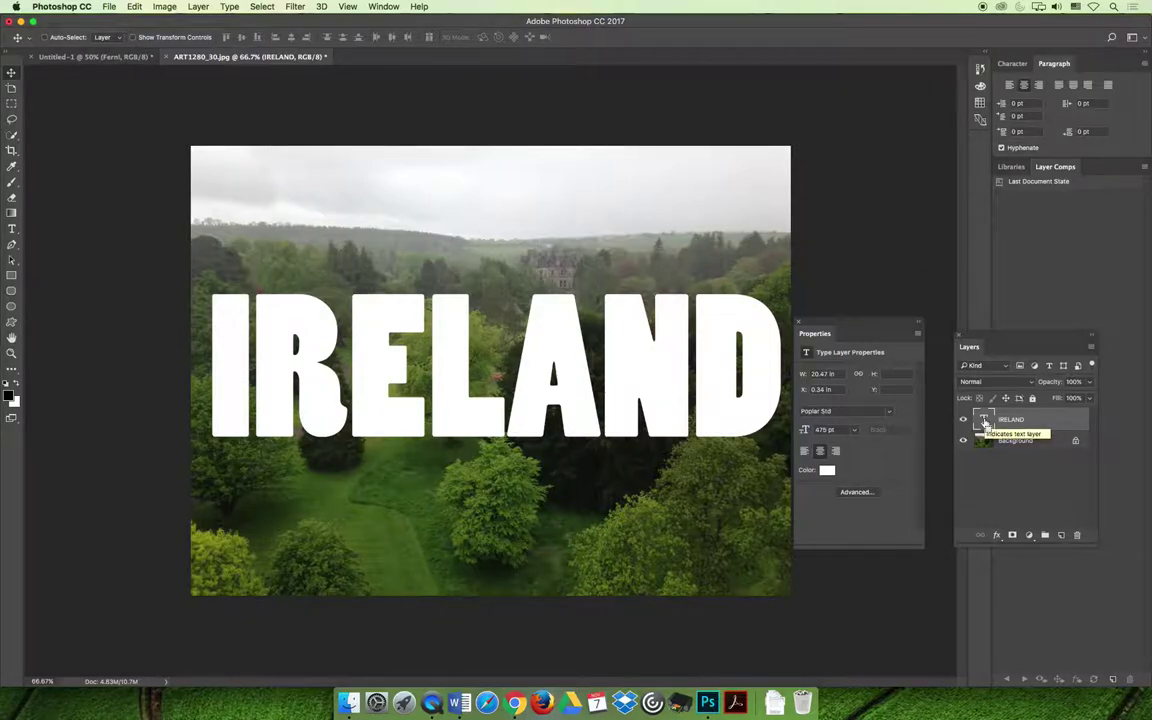
{"action": "left_click", "coordinate": [985, 421], "text": "super"}
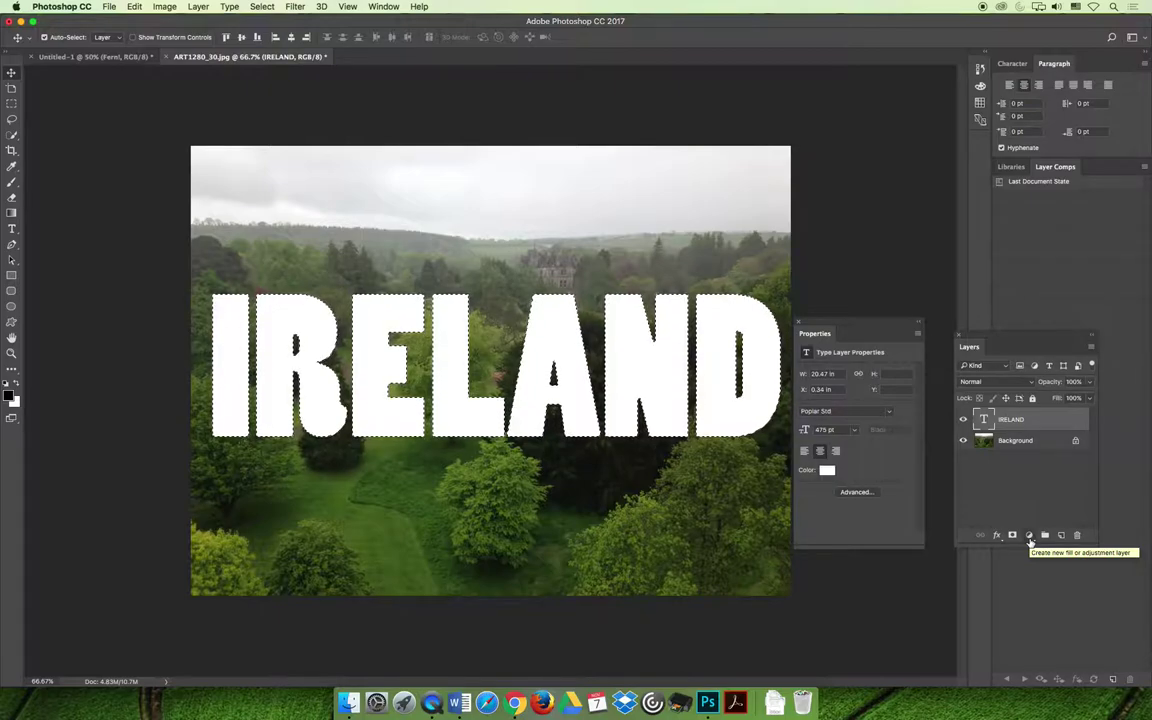
- Hide the IRELAND text layer and add a Levels 1 layer masked to the letter shapes
{"action": "left_click", "coordinate": [963, 419]}
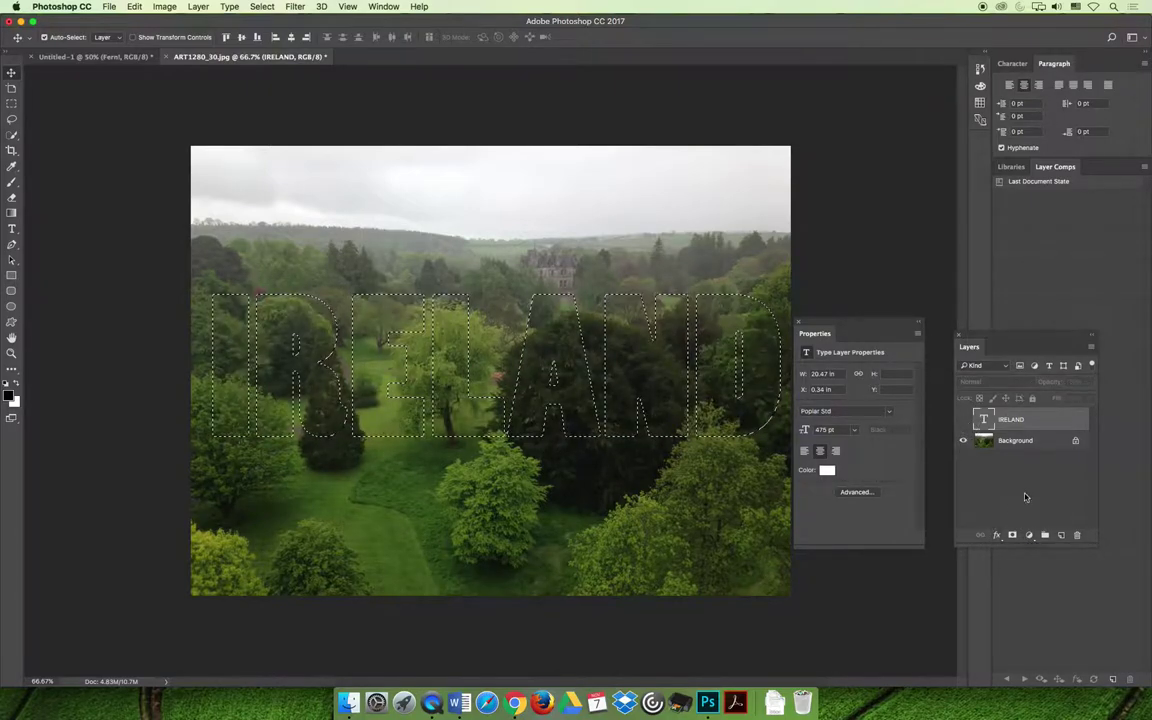
{"action": "left_click", "coordinate": [1030, 535]}
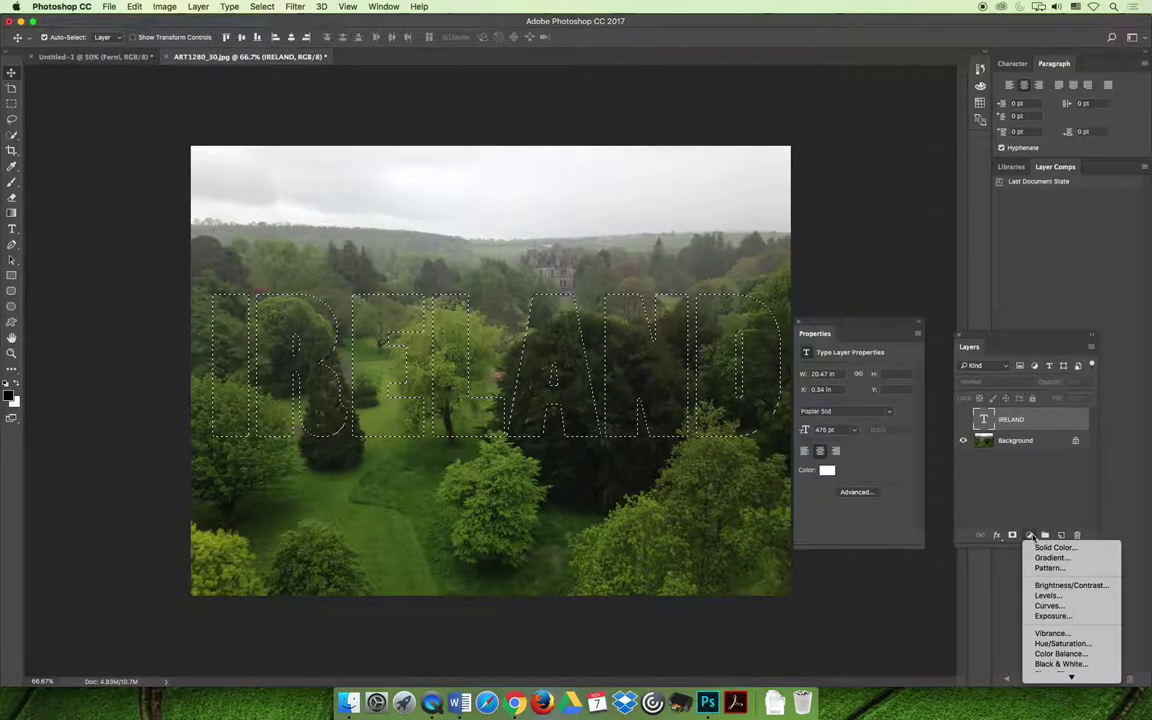
{"action": "left_click", "coordinate": [1062, 597]}
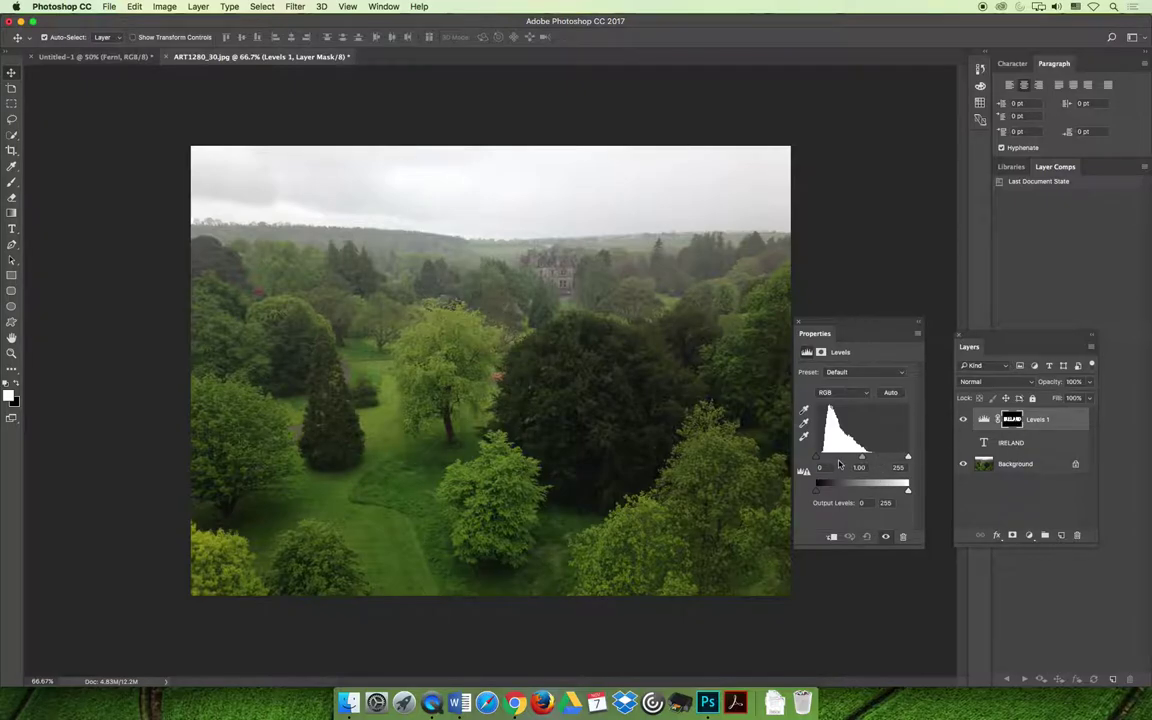
- Set the Levels 1 midtone gamma to 2.29, lightening the forest inside the IRELAND letters
{"action": "left_click_drag", "start_coordinate": [862, 457], "coordinate": [886, 458]}
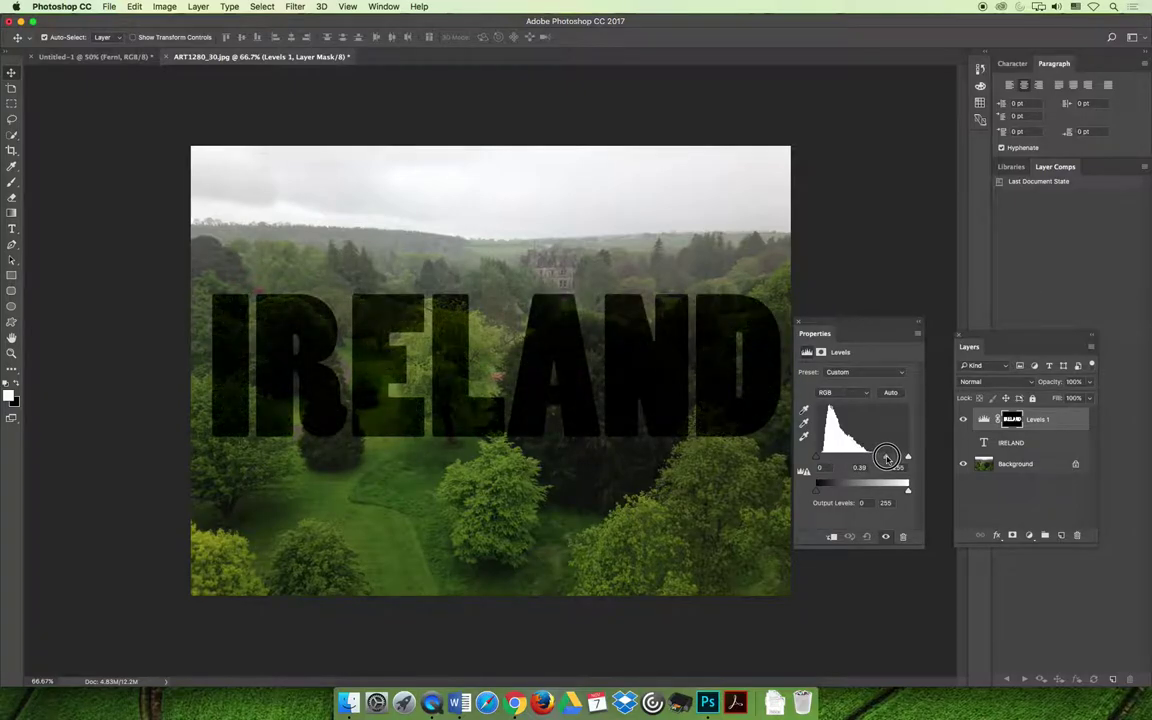
{"action": "left_click_drag", "start_coordinate": [886, 458], "coordinate": [836, 457]}
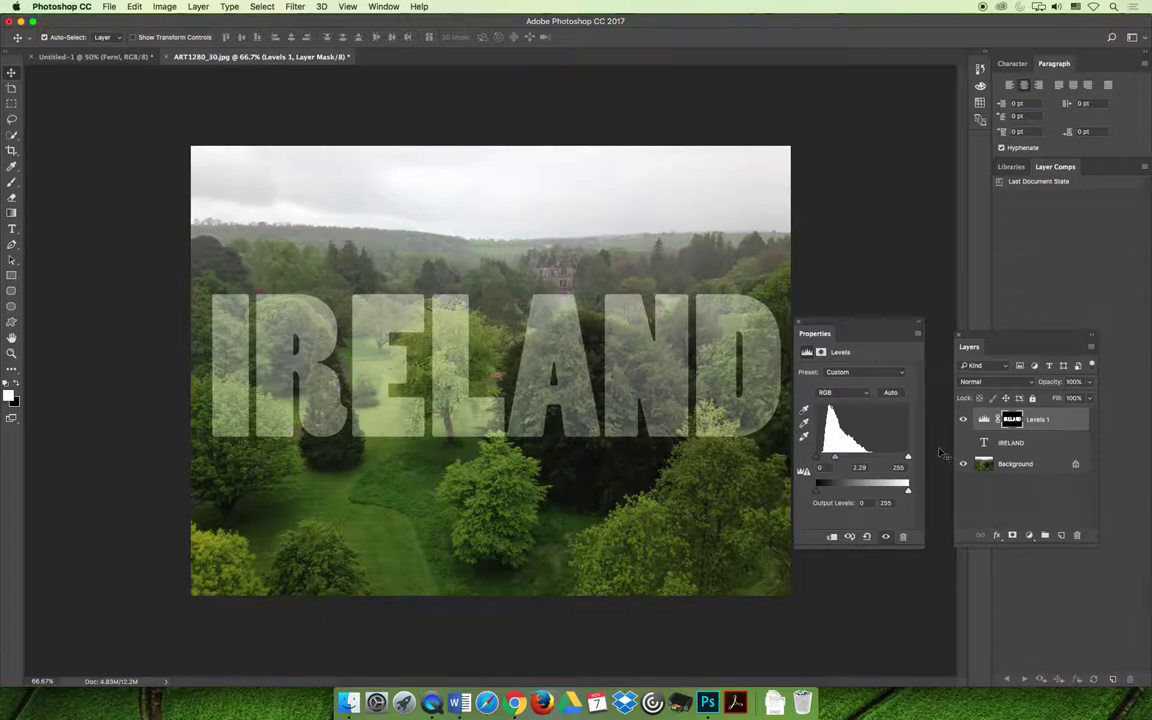
- Give Levels 1 a black drop shadow: 27 px distance, 0% spread, 60 px size, no bevel
{"action": "left_click", "coordinate": [998, 536]}
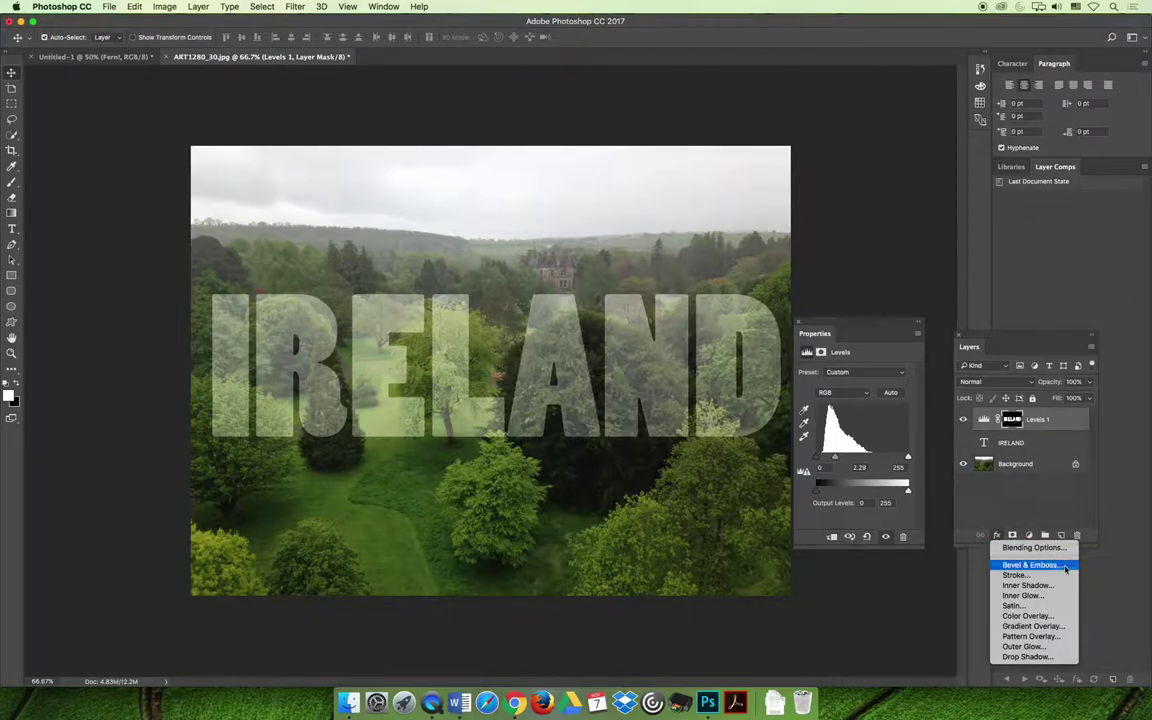
{"action": "left_click", "coordinate": [1062, 565]}
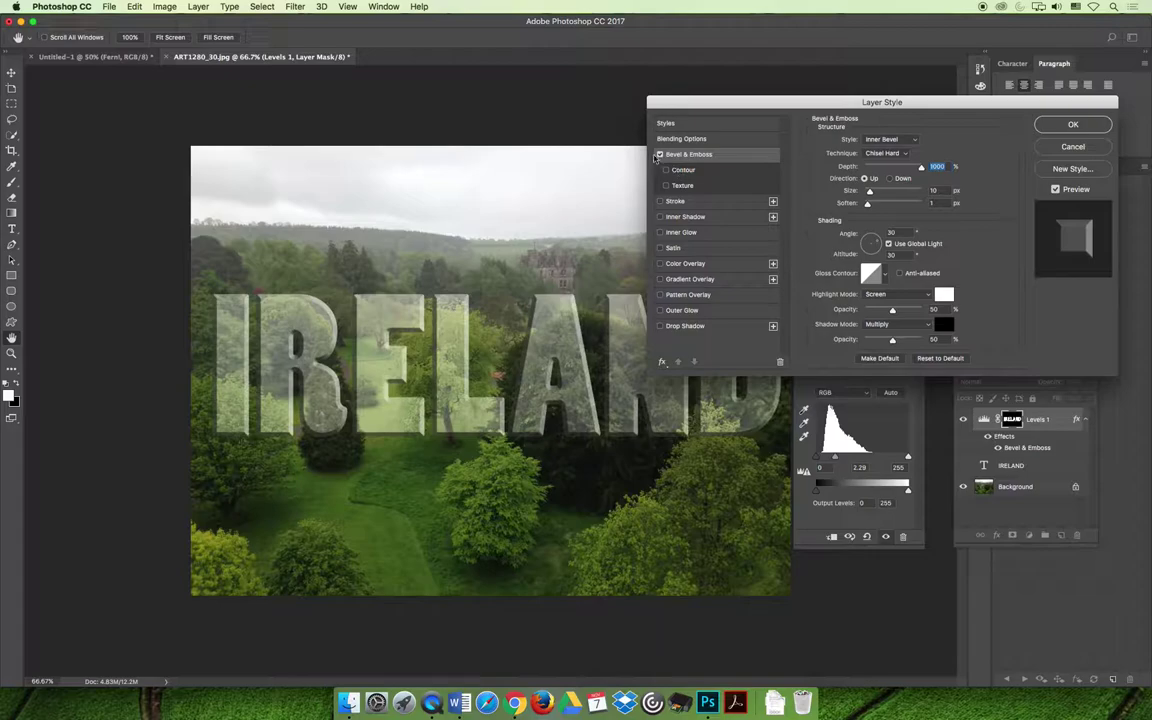
{"action": "left_click", "coordinate": [660, 154]}
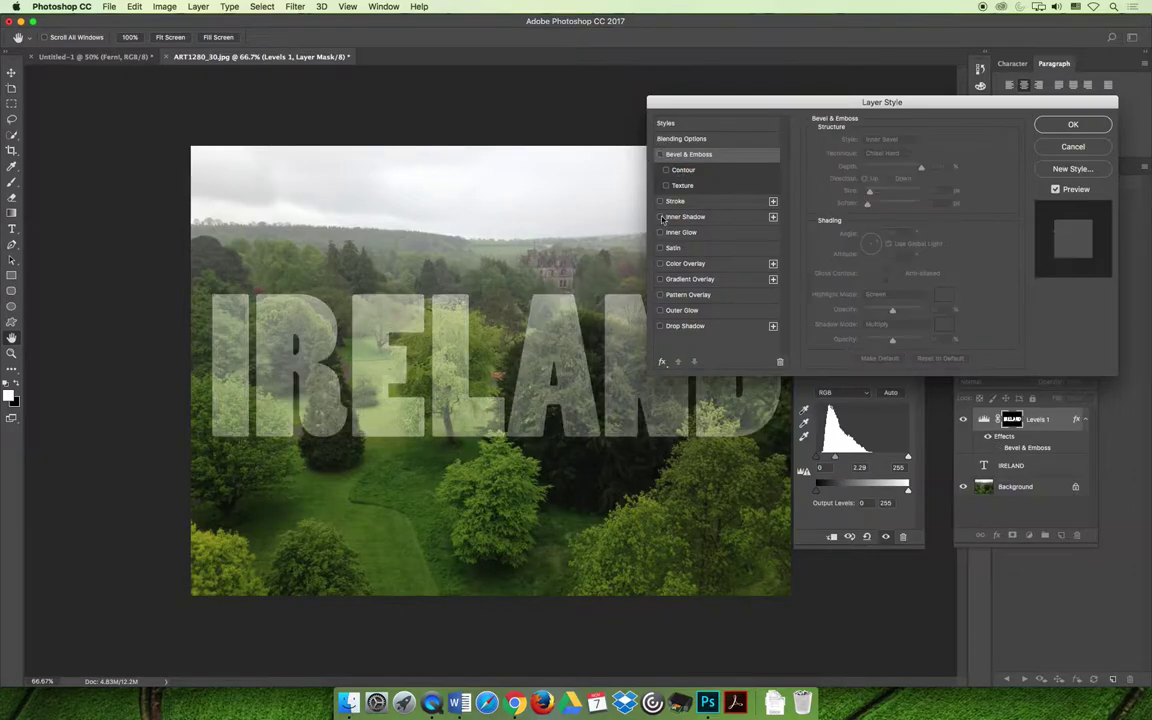
{"action": "left_click", "coordinate": [660, 326]}
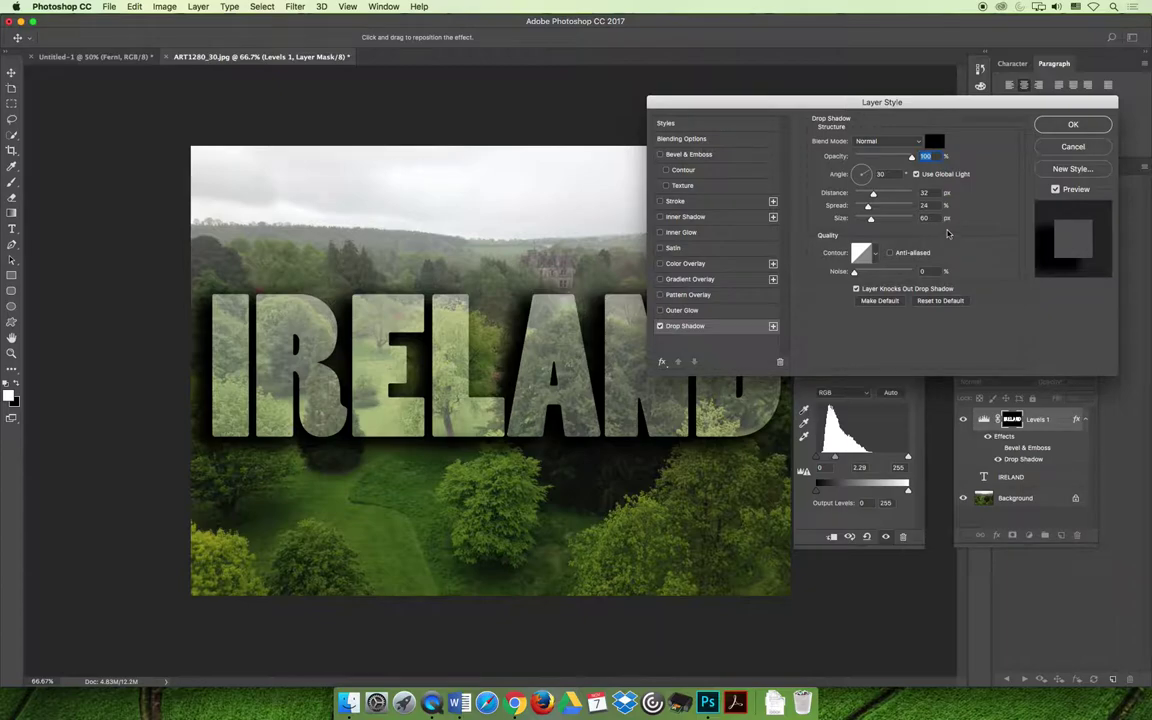
{"action": "left_click_drag", "start_coordinate": [874, 196], "coordinate": [871, 195]}
{"action": "mouse_move", "coordinate": [867, 206]}
{"action": "left_mouse_down"}
{"action": "mouse_move", "coordinate": [853, 207]}
{"action": "mouse_move", "coordinate": [870, 194]}
{"action": "left_mouse_up"}
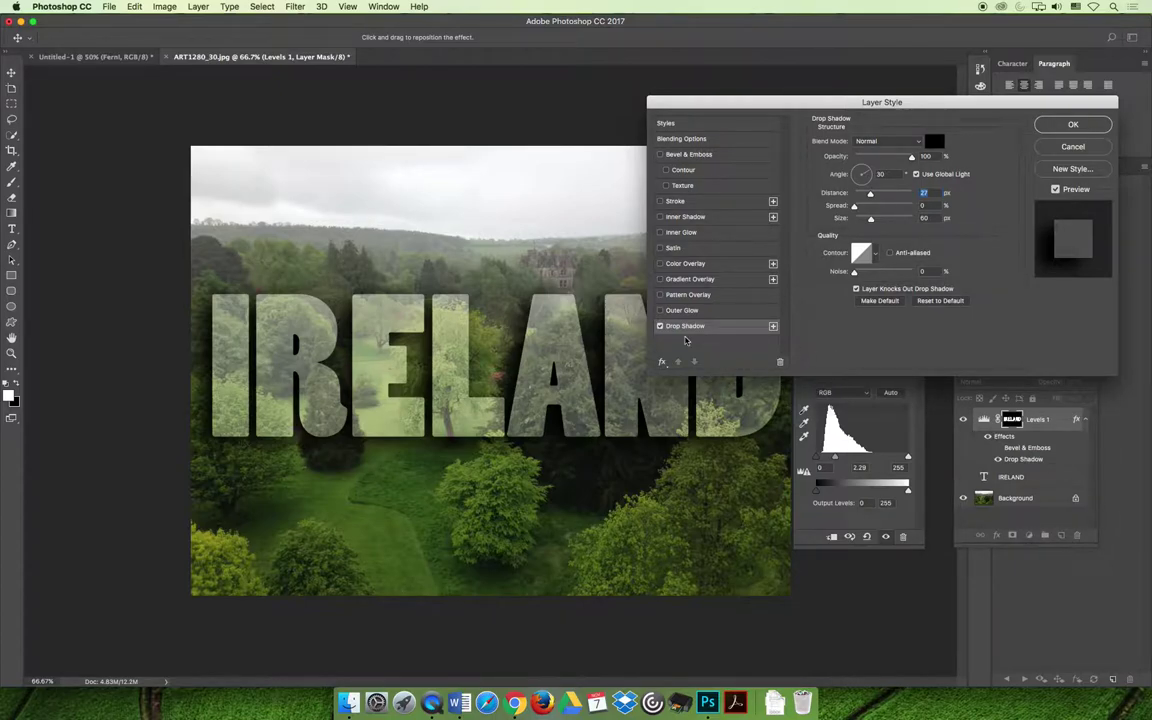
- Add a dark green 16 px Stroke positioned outside the IRELAND letters and apply the effects
{"action": "left_click", "coordinate": [679, 202]}
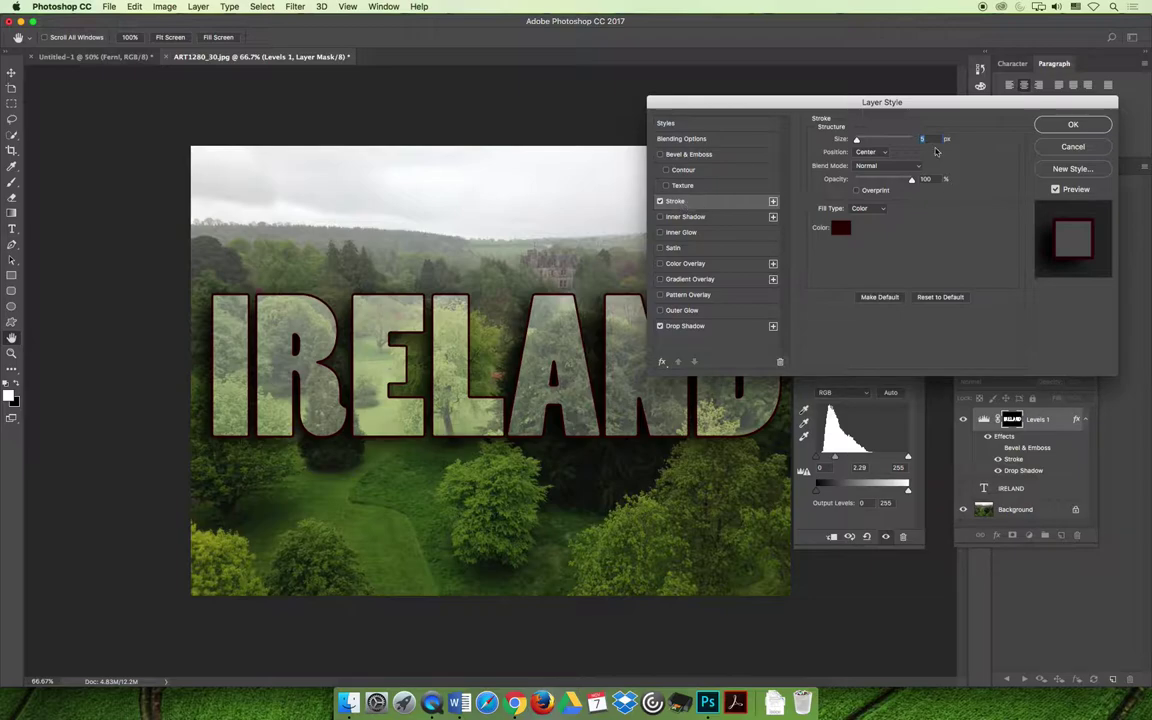
{"action": "left_click", "coordinate": [843, 229]}
{"action": "left_click", "coordinate": [810, 469]}
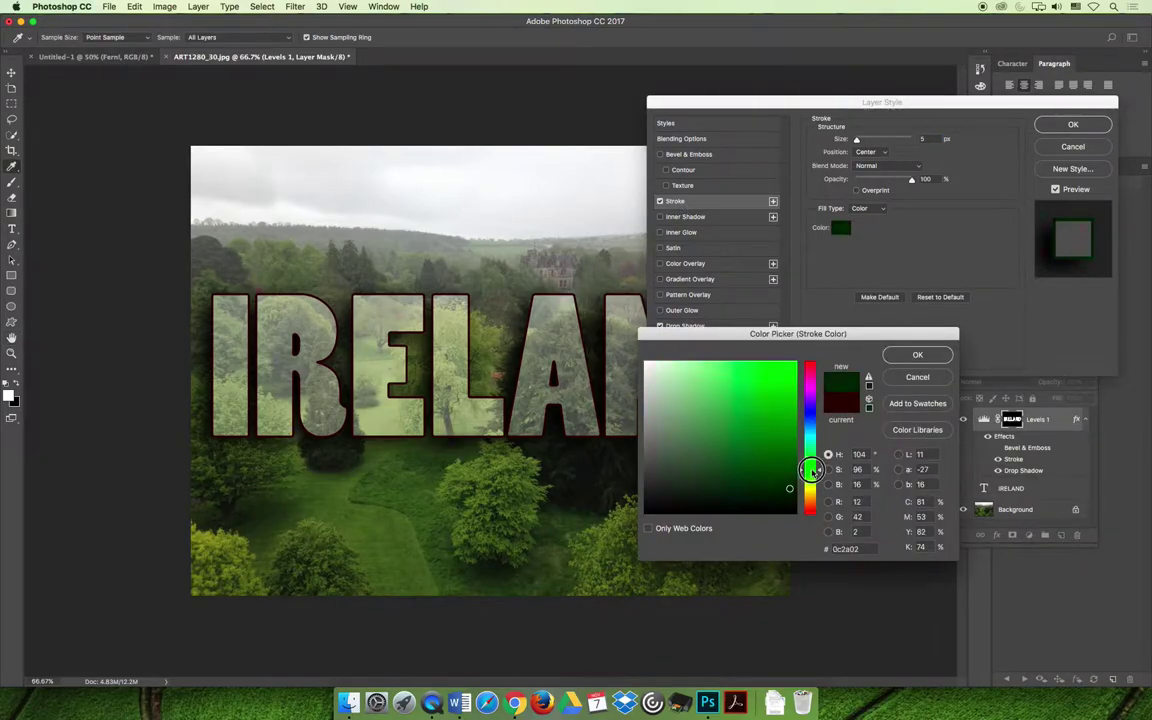
{"action": "left_click", "coordinate": [917, 355]}
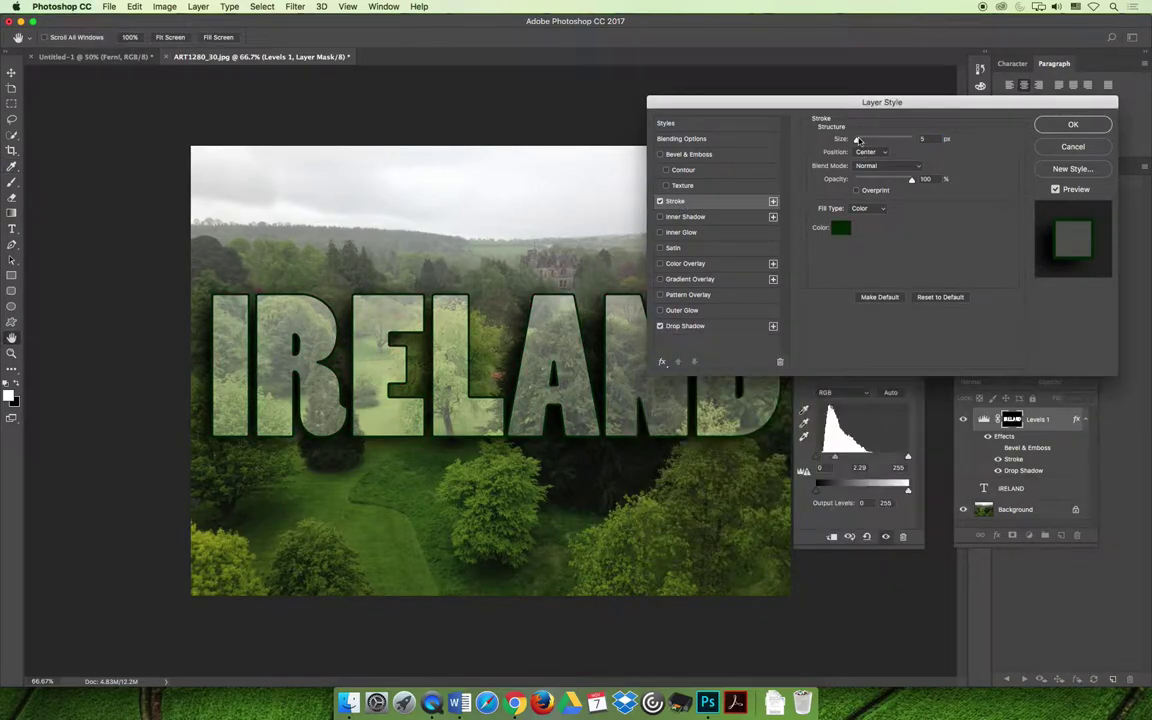
{"action": "left_click_drag", "start_coordinate": [856, 139], "coordinate": [860, 139]}
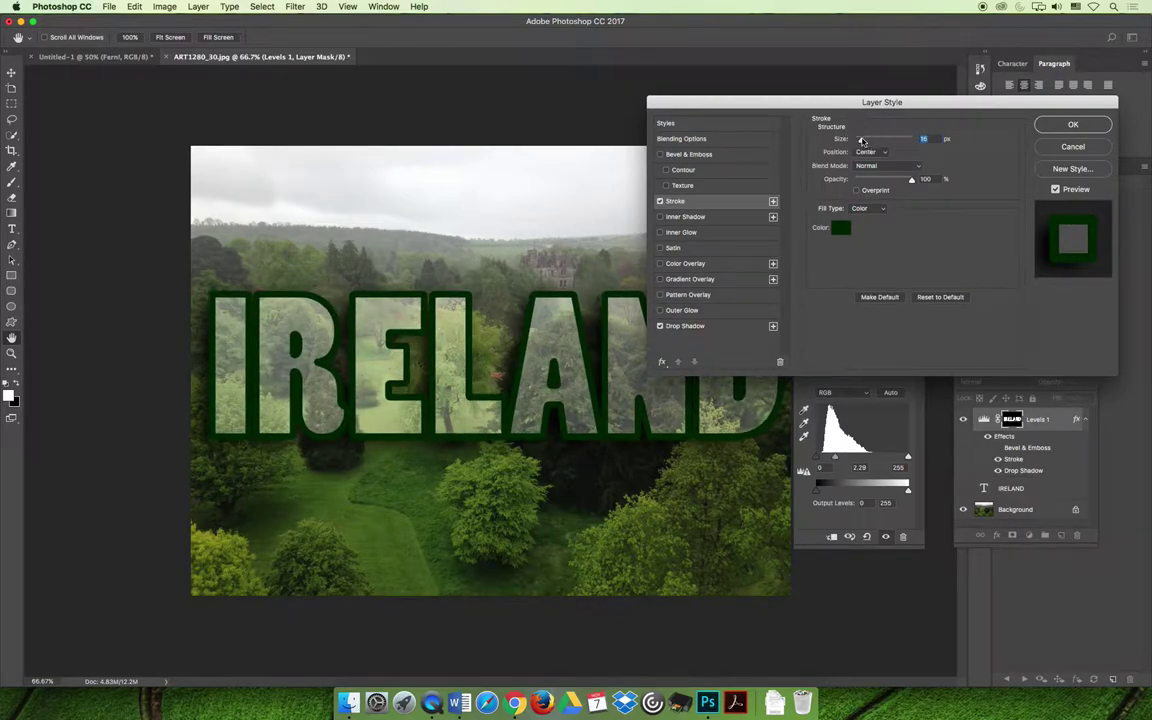
{"action": "left_click", "coordinate": [870, 151]}
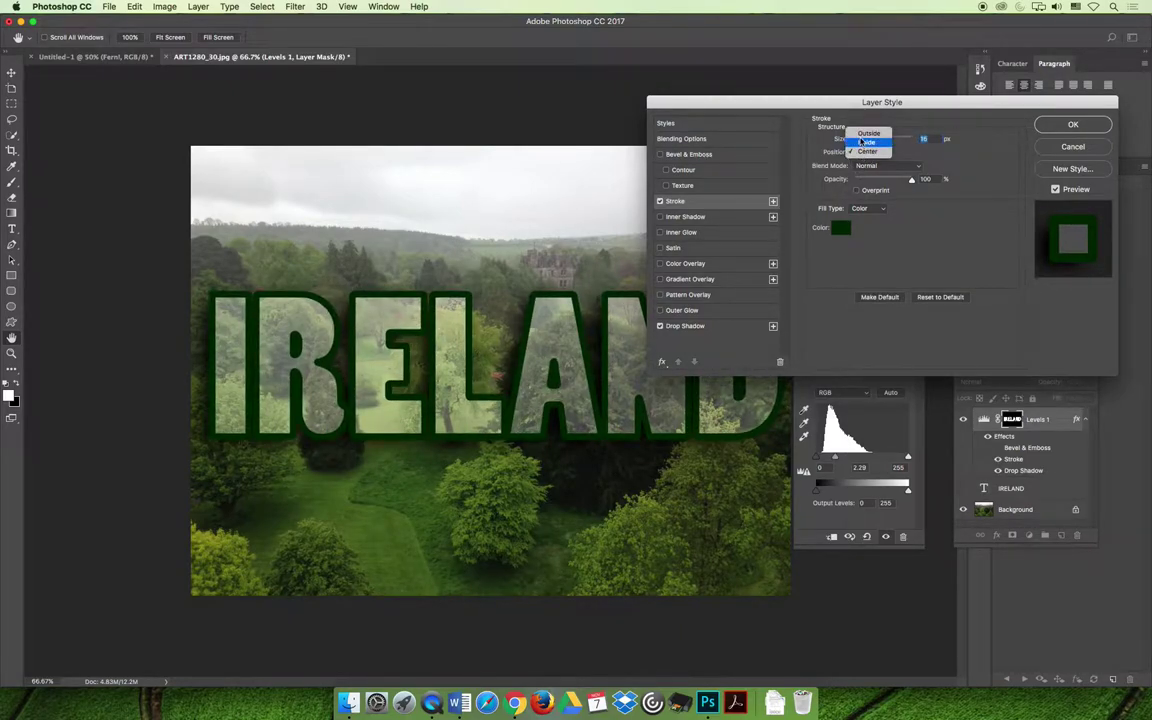
{"action": "left_click", "coordinate": [867, 125]}
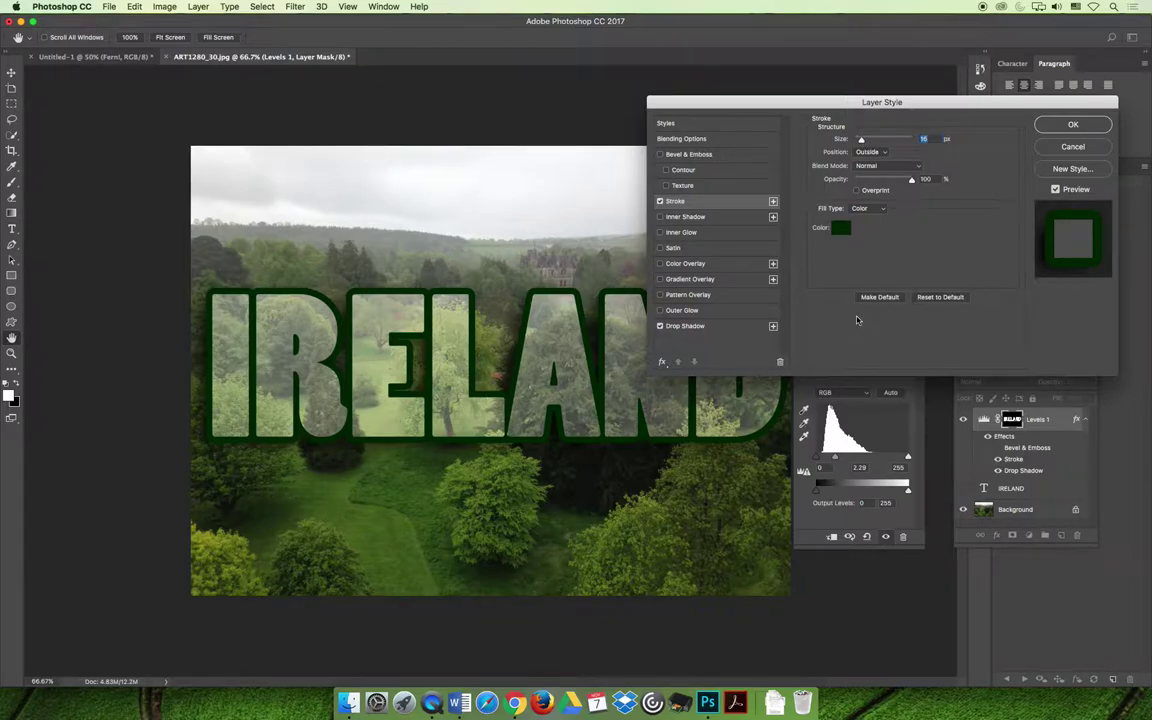
{"action": "left_click", "coordinate": [1073, 125]}
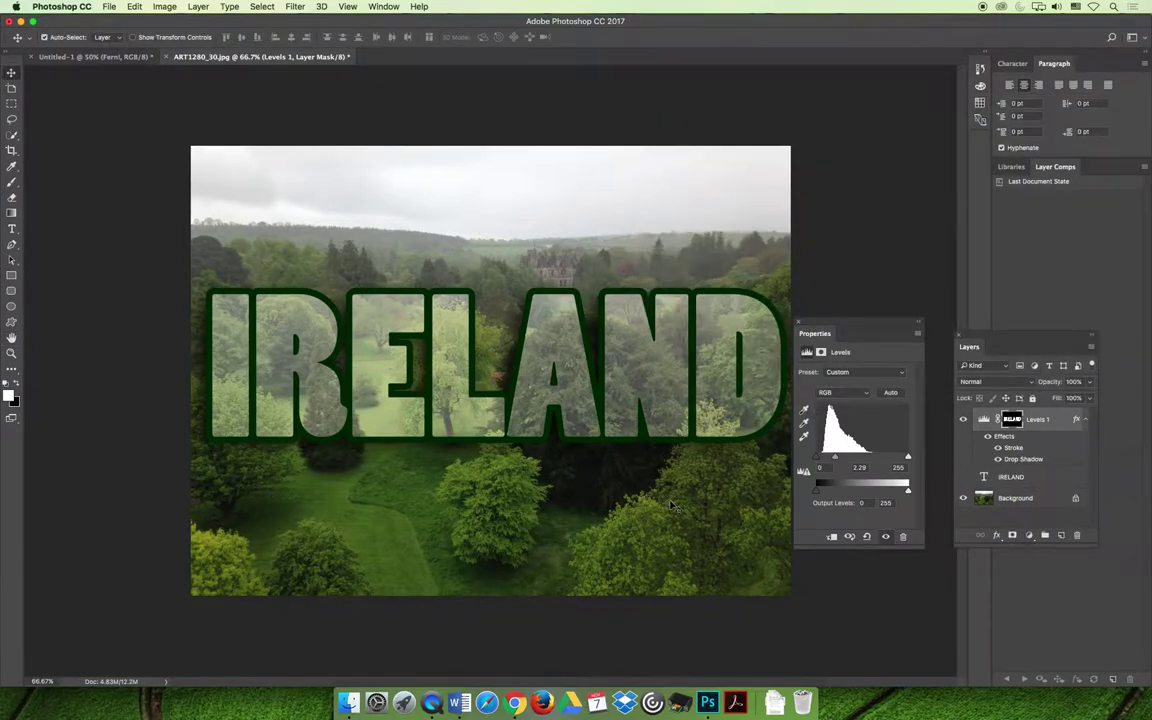